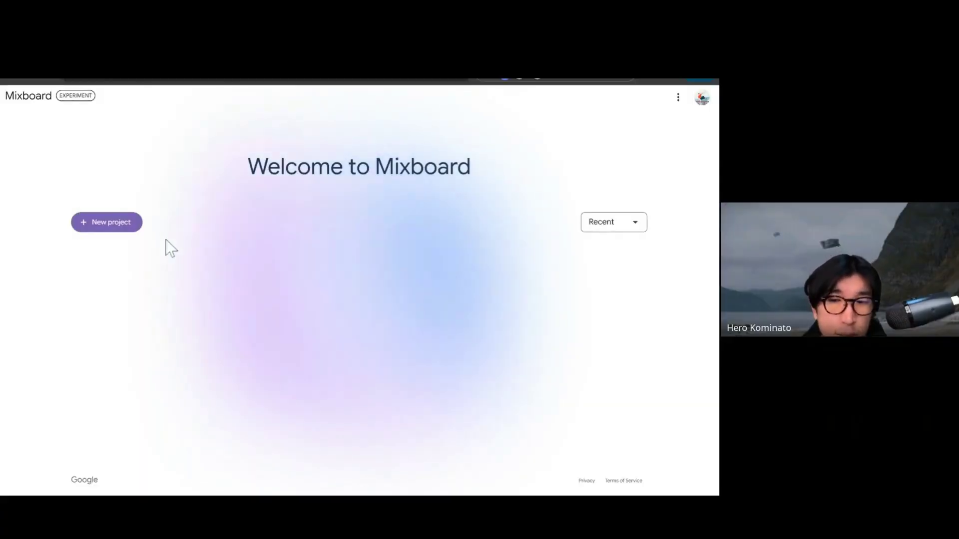
# Step: Start a new blank Mixboard project for the cyberpunk character image board
pyautogui.click(80, 220)
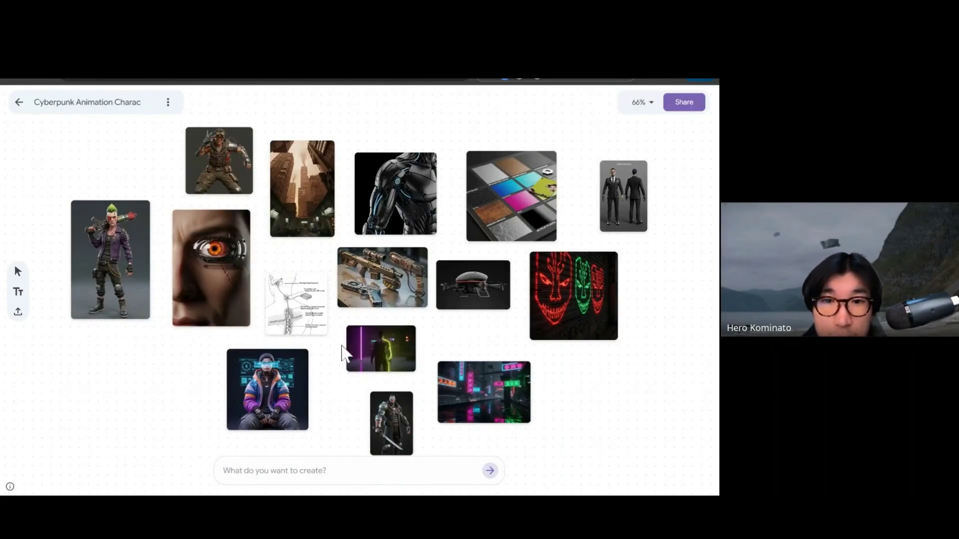
# Step: Add the heading '1. Generate Images' and position it above the generated images
pyautogui.scroll(2, 199, 320)
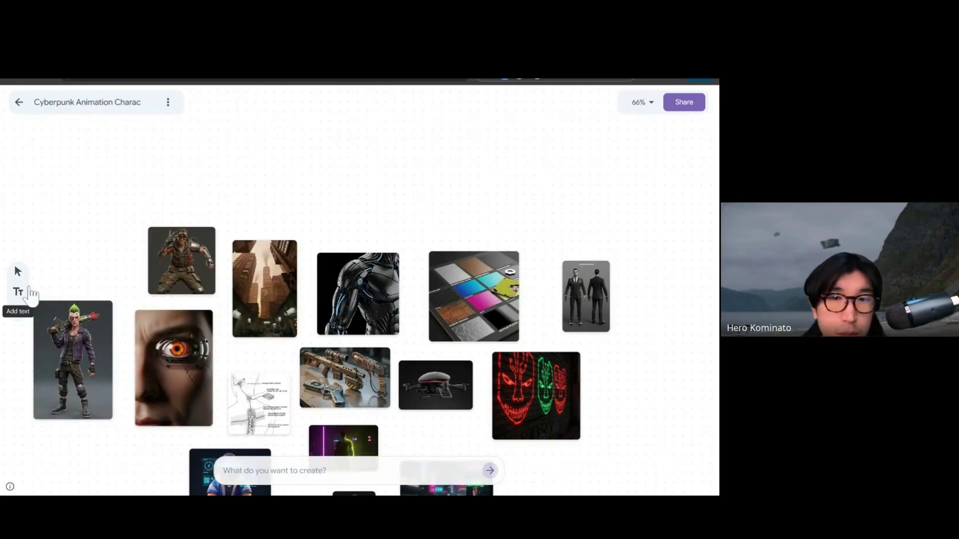
pyautogui.click(18, 292)
pyautogui.click(304, 182)
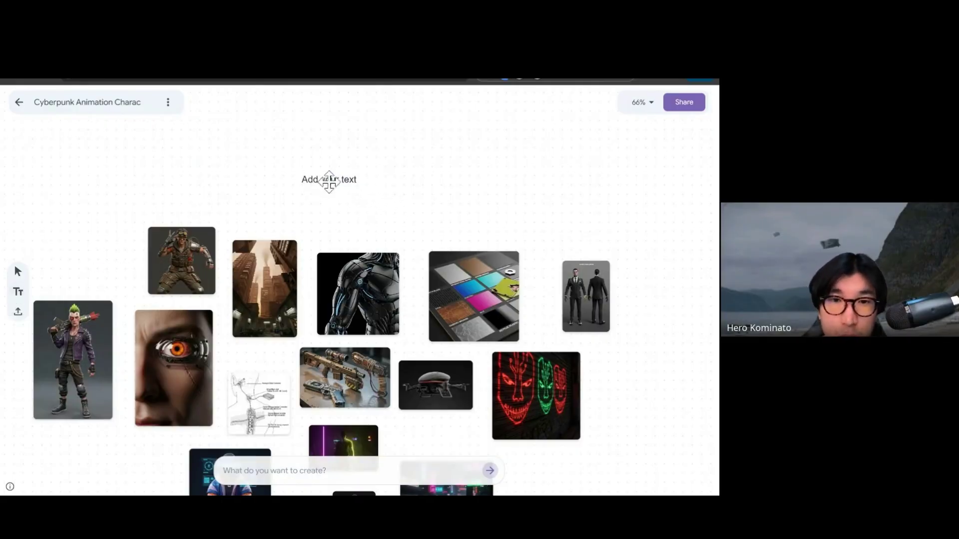
pyautogui.write('Generate Images')
pyautogui.write('1.')
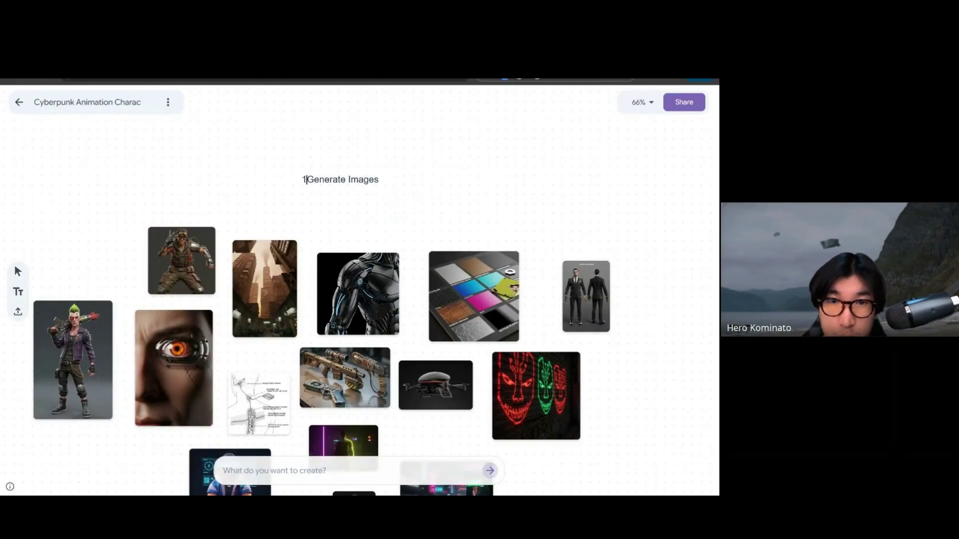
pyautogui.press('Escape')
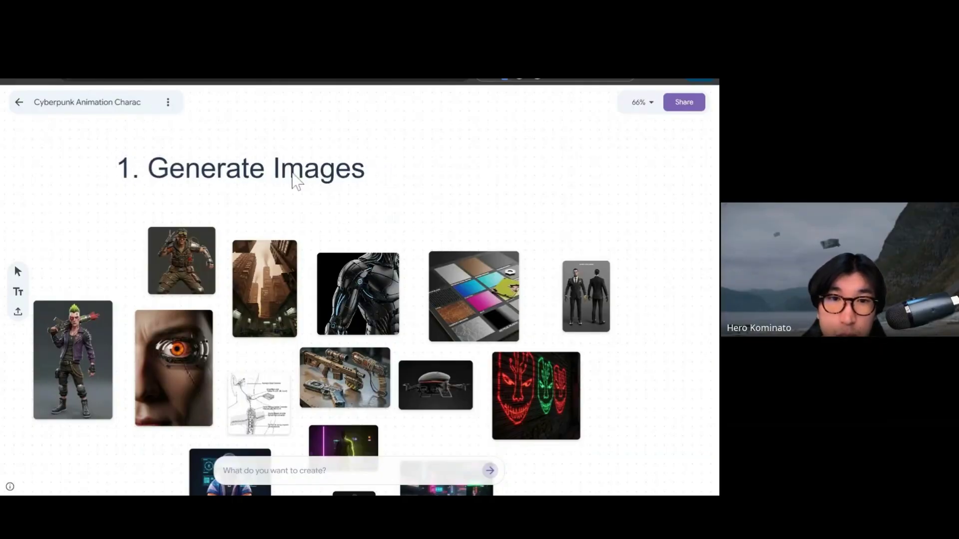
pyautogui.moveTo(295, 182); pyautogui.dragTo(392, 173)
# Step: Add a second heading '2. Edit Images' beside the first one
pyautogui.hscroll(5, 394, 173)
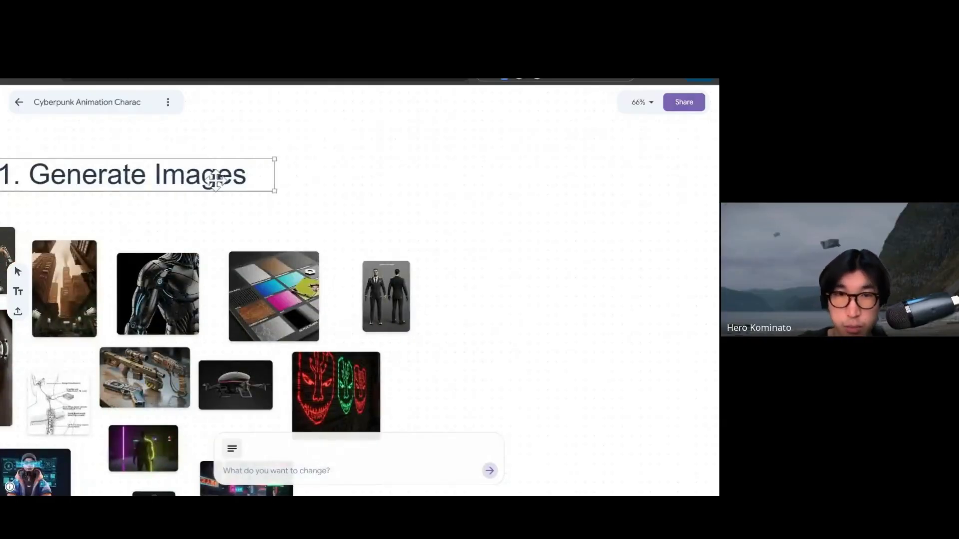
pyautogui.hscroll(3, 215, 180)
pyautogui.click(333, 191)
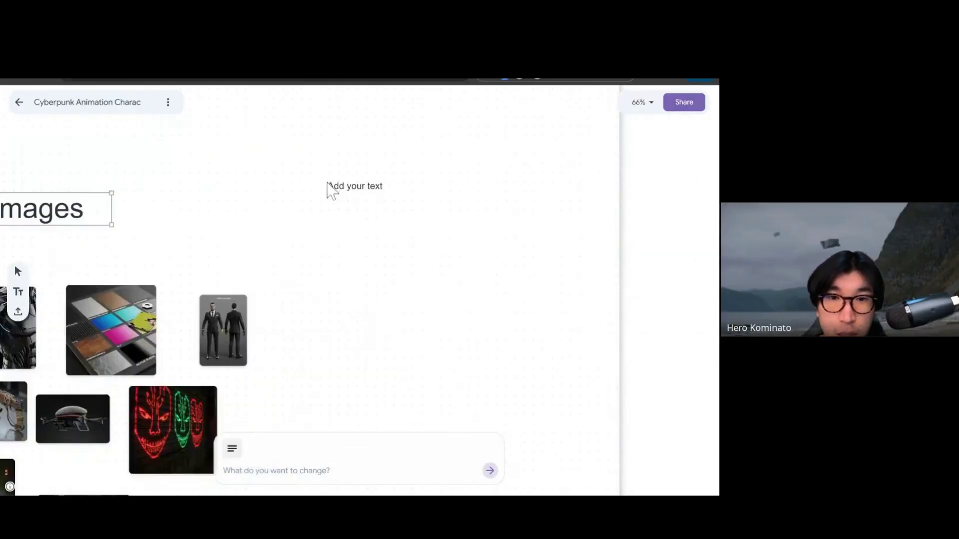
pyautogui.doubleClick(350, 203)
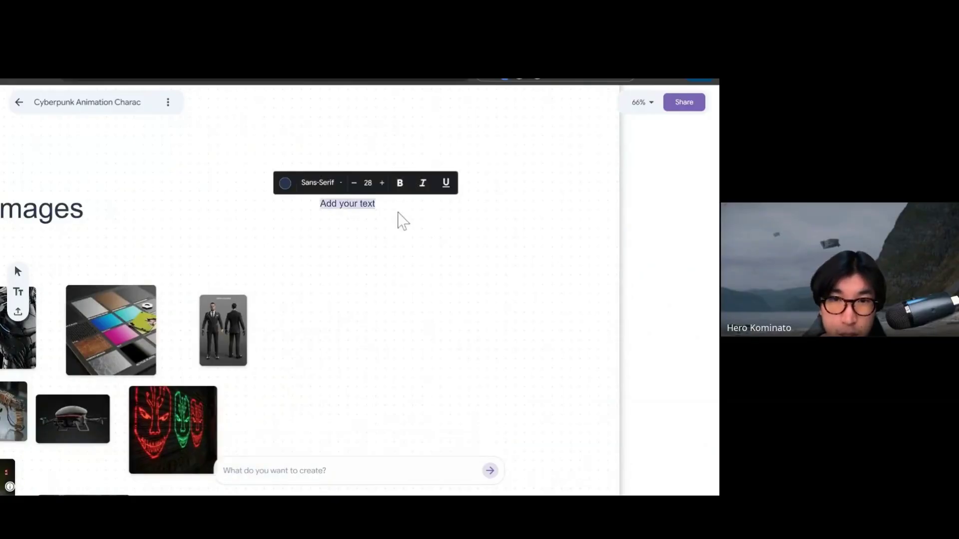
pyautogui.write('Edit Images')
pyautogui.press('Home')
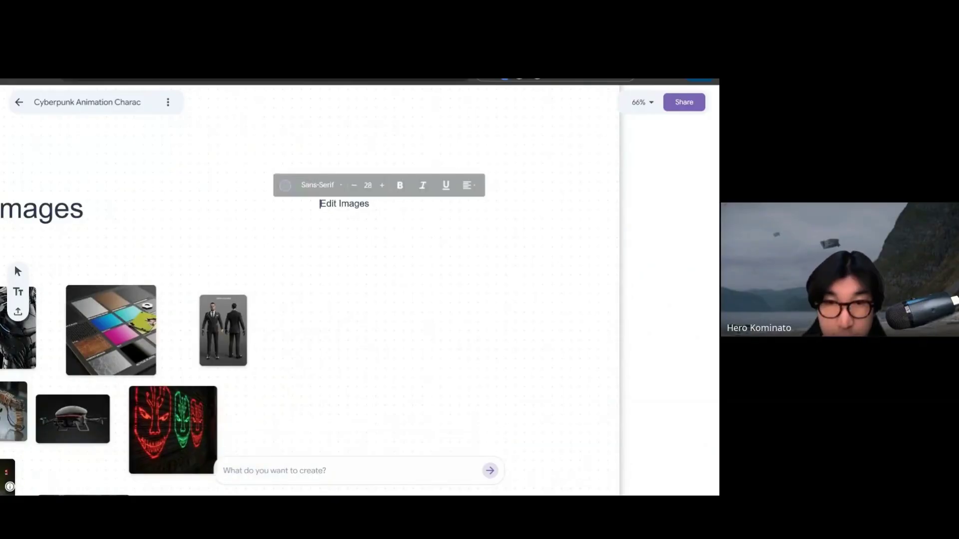
pyautogui.write('2.')
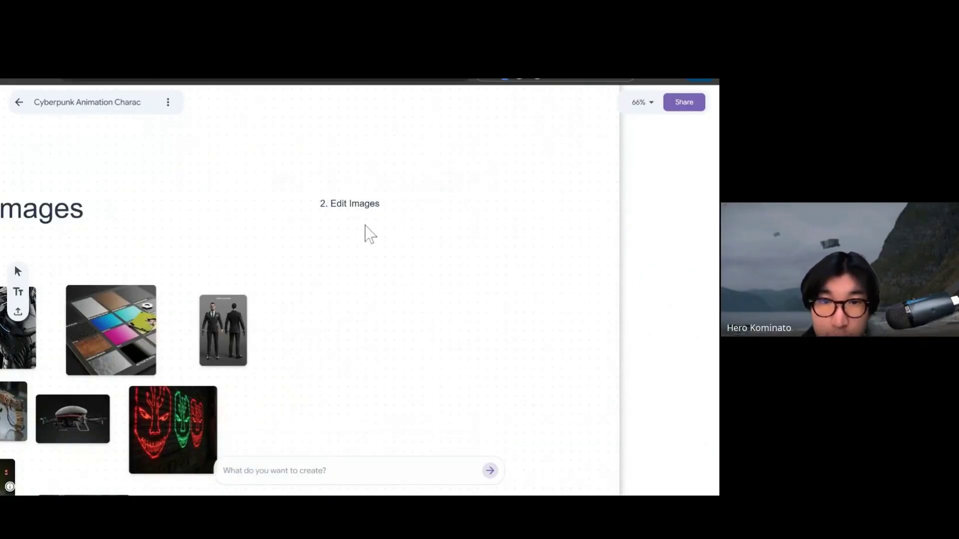
pyautogui.click(343, 208)
# Step: Enlarge the '2. Edit Images' heading and pan across the board to the punk character
pyautogui.moveTo(313, 193); pyautogui.dragTo(270, 162)
pyautogui.hscroll(-5, 270, 161)
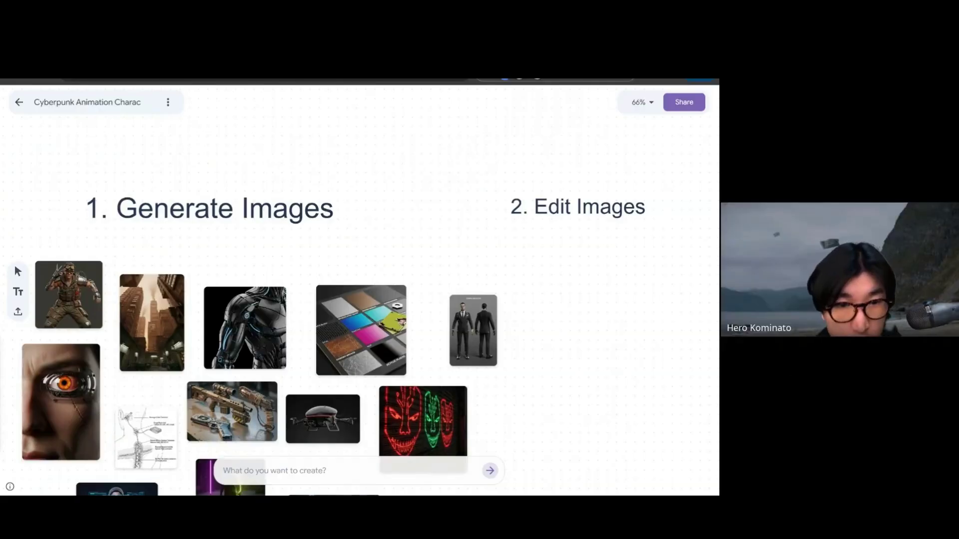
pyautogui.scroll(-2, 375, 299)
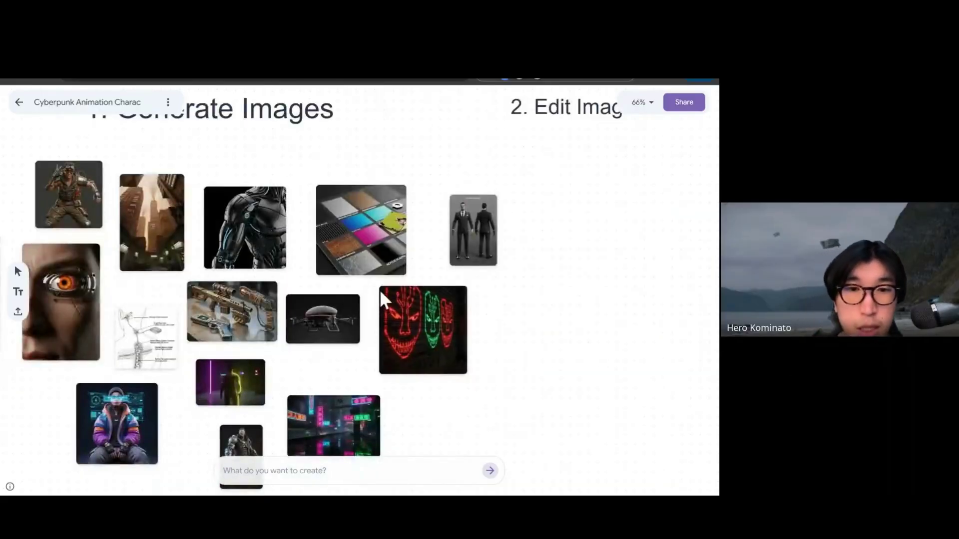
pyautogui.scroll(1, 379, 290)
pyautogui.scroll(-2, 380, 299)
pyautogui.hscroll(-5, 385, 300)
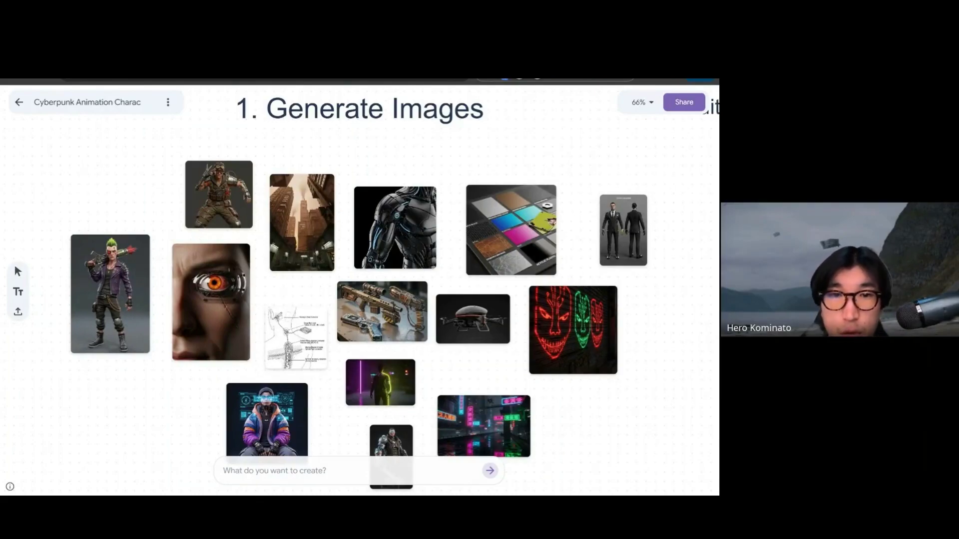
pyautogui.hscroll(-5, 176, 356)
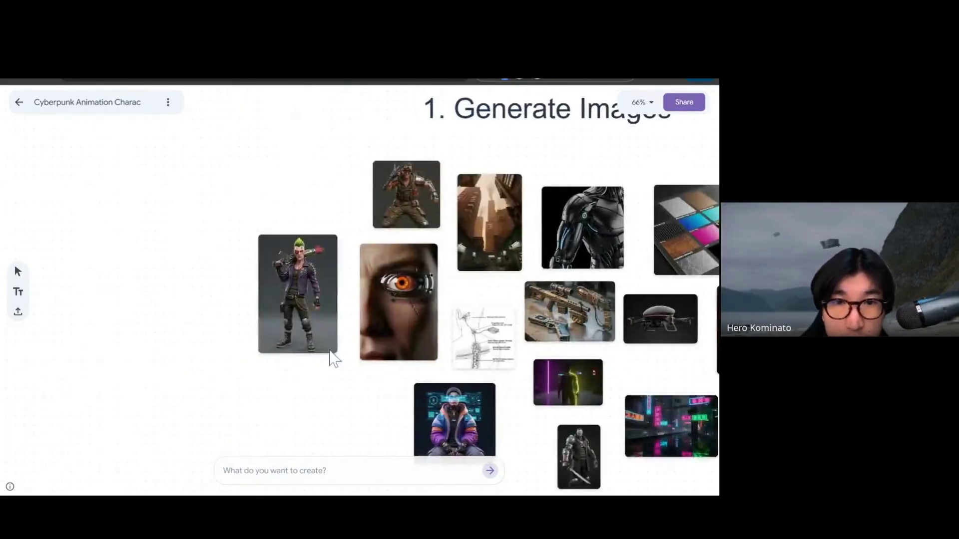
pyautogui.hscroll(5, 331, 359)
# Step: Prompt a 'make' edit turning the green-mohawk punk into a girl with the same outfit and pose
pyautogui.doubleClick(150, 310)
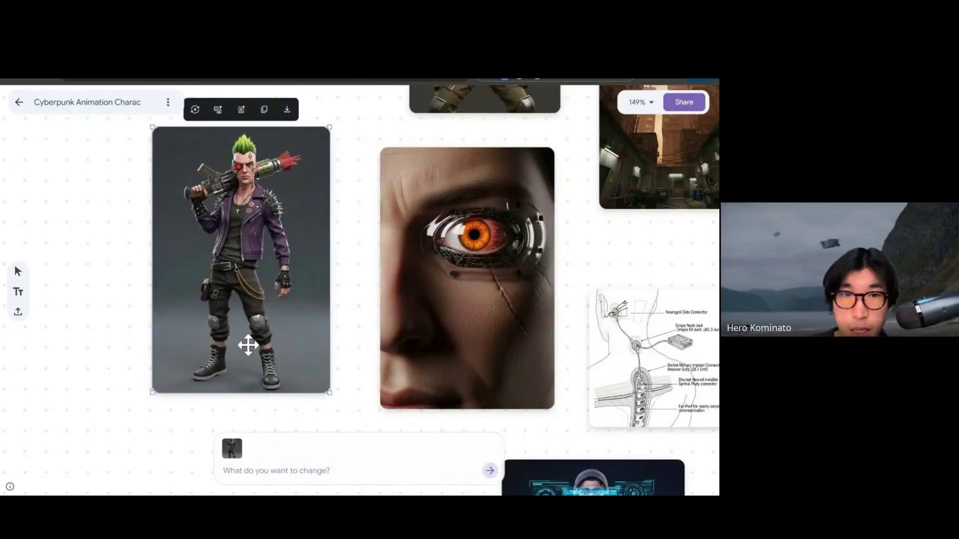
pyautogui.write('make')
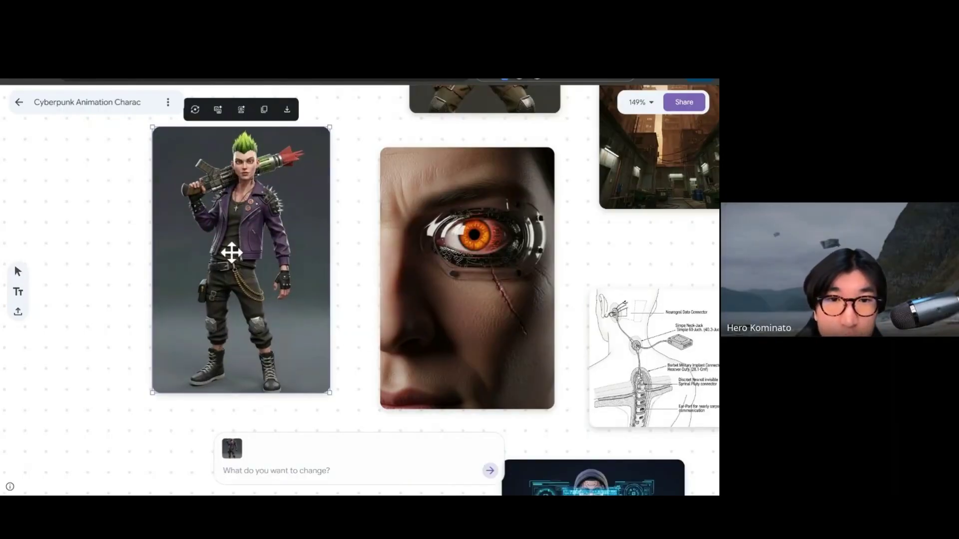
pyautogui.scroll(3, 229, 250)
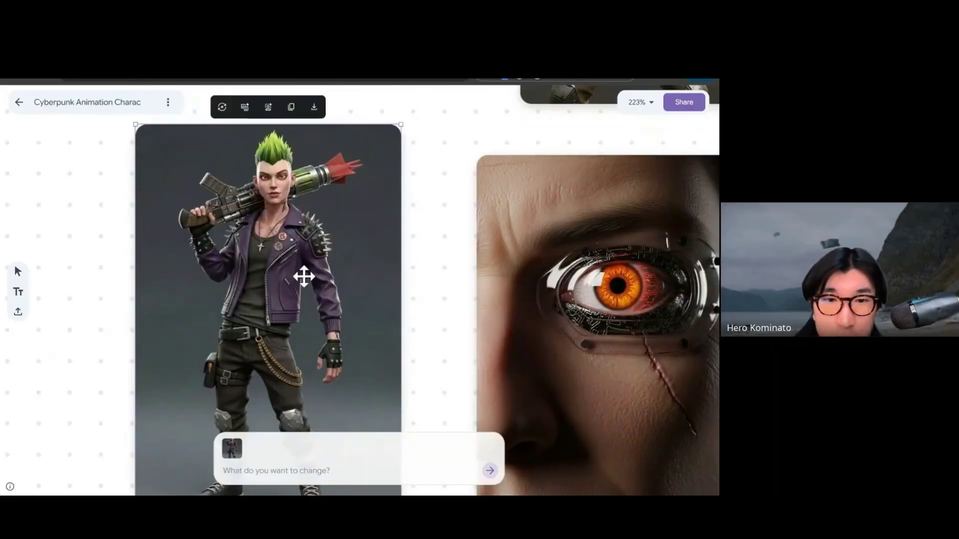
pyautogui.scroll(-2, 310, 285)
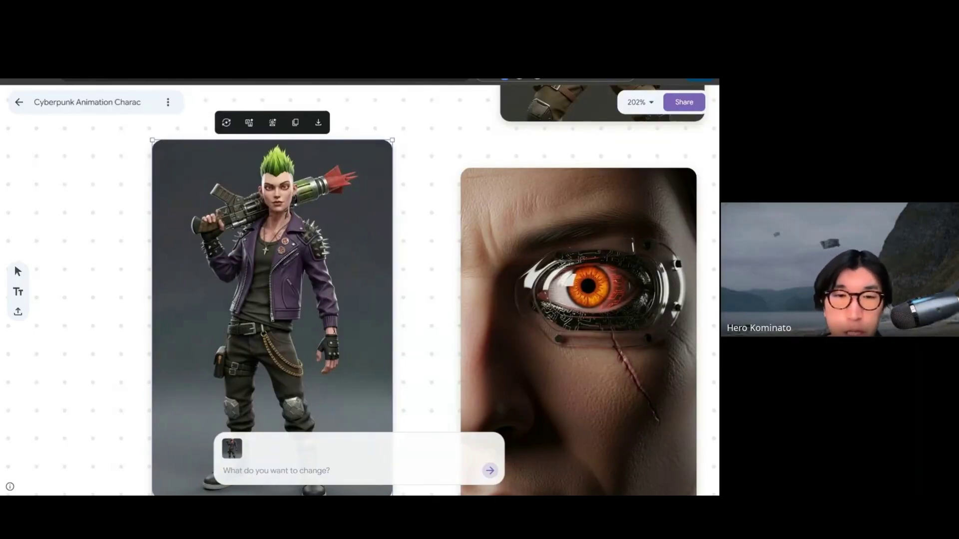
pyautogui.scroll(-3, 408, 321)
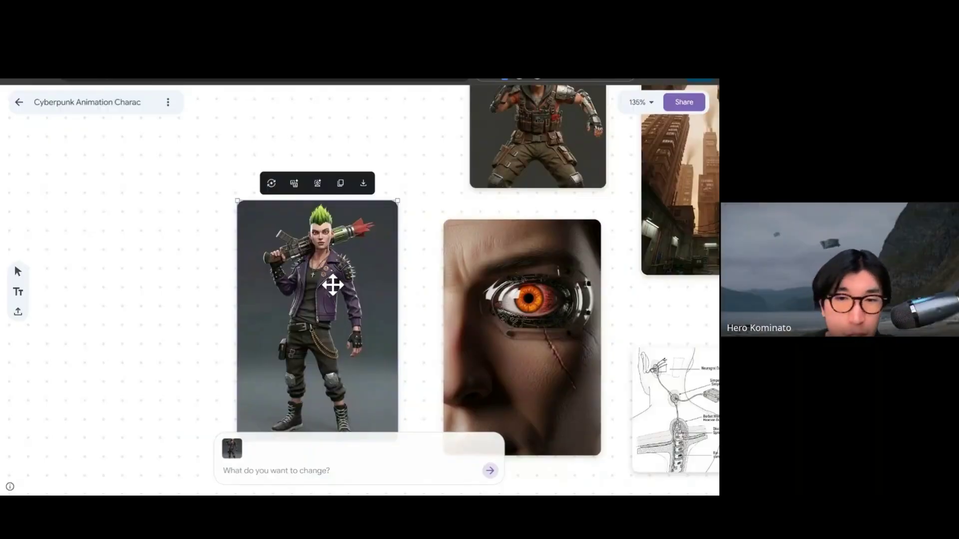
pyautogui.click(96, 273)
pyautogui.moveTo(270, 296)
pyautogui.mouseDown()
pyautogui.moveTo(259, 283)
pyautogui.moveTo(275, 283)
pyautogui.mouseUp()
pyautogui.click(421, 293)
pyautogui.scroll(-3, 422, 293)
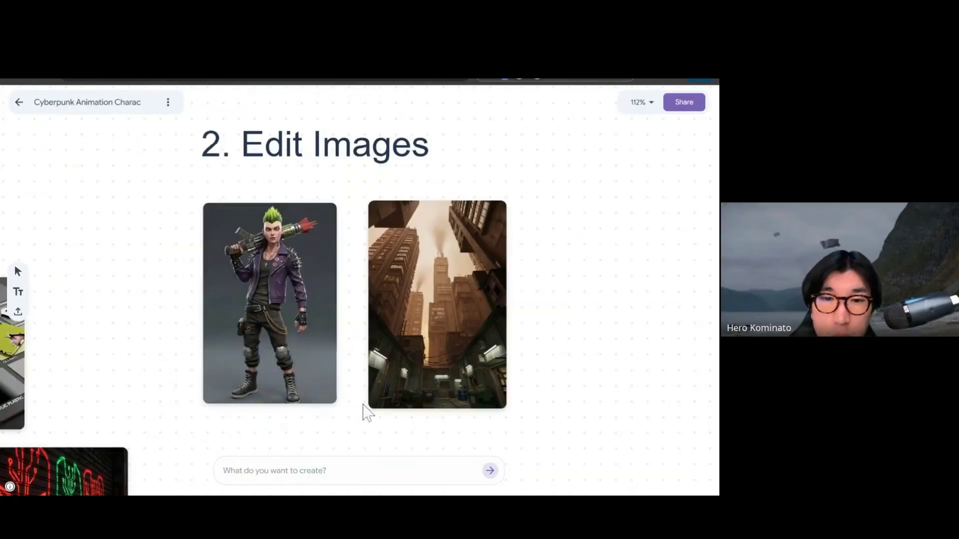
# Step: Select the punk and city street images and request 'can you put this character into this city'
pyautogui.click(492, 400)
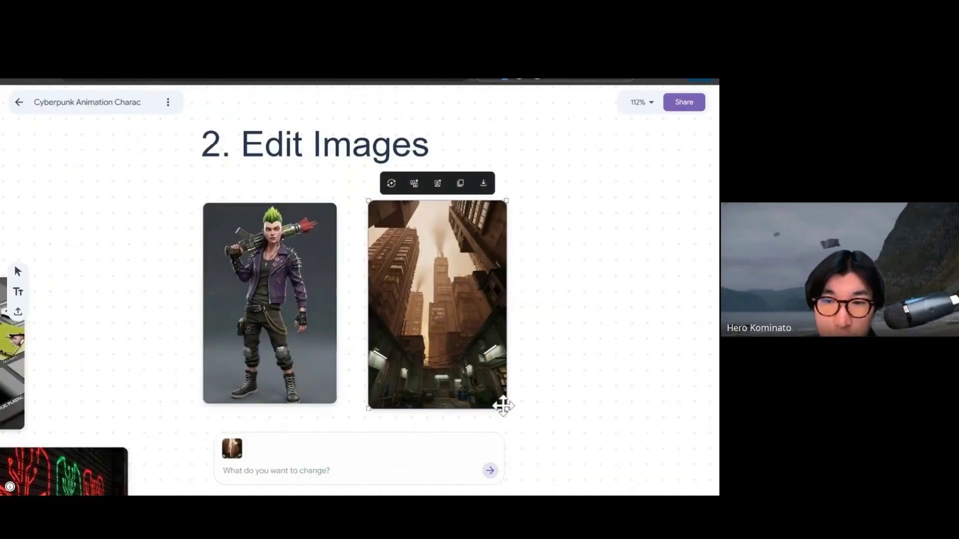
pyautogui.moveTo(502, 407); pyautogui.dragTo(499, 398)
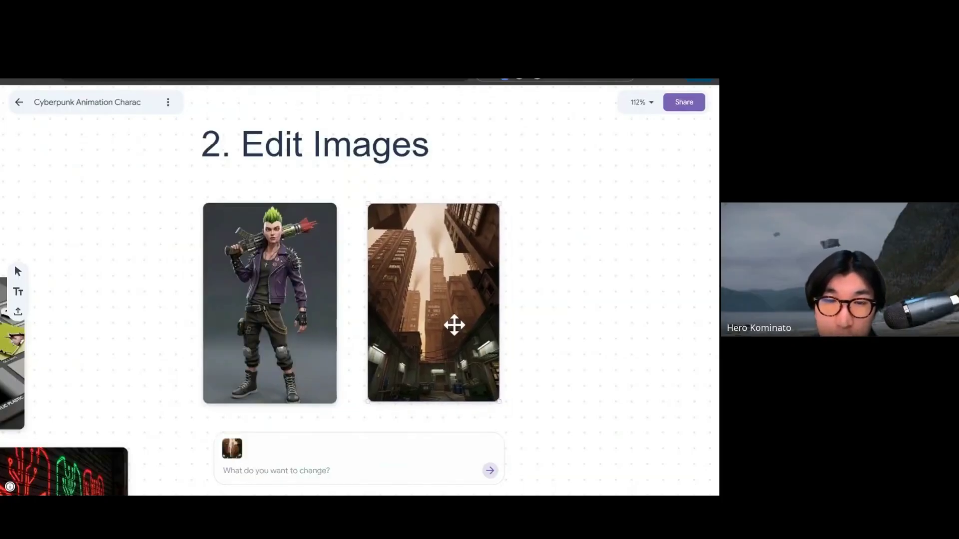
pyautogui.moveTo(157, 193); pyautogui.dragTo(534, 420)
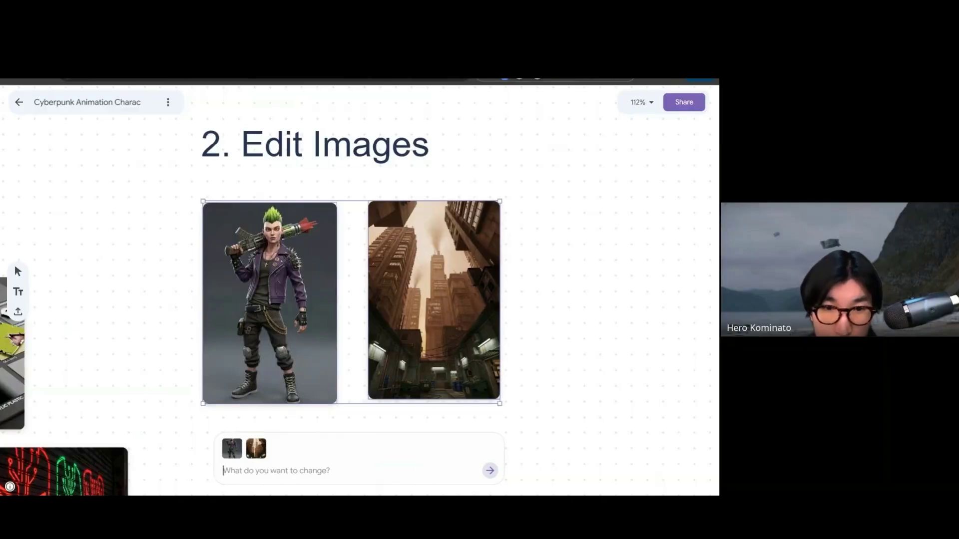
pyautogui.write('can you put this character into')
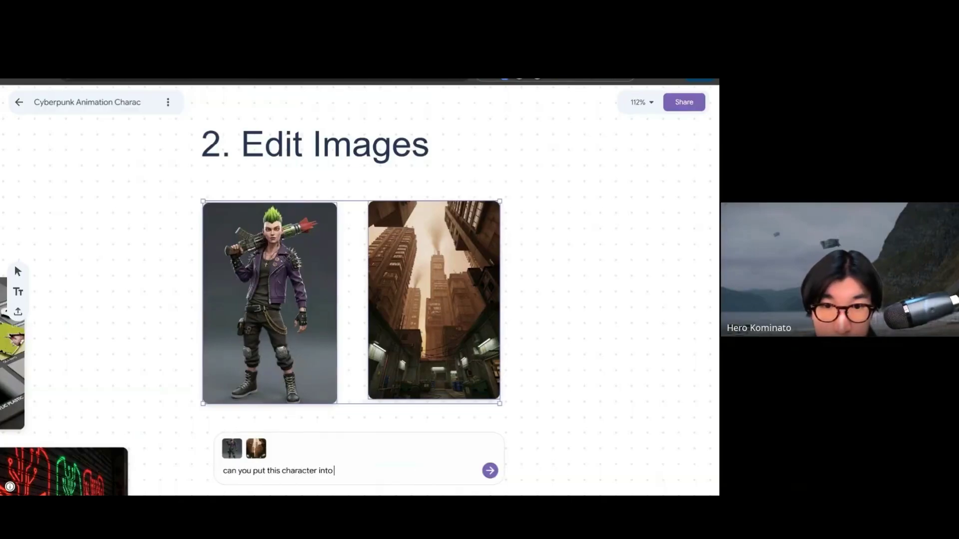
pyautogui.write(' this city')
pyautogui.press('Return')
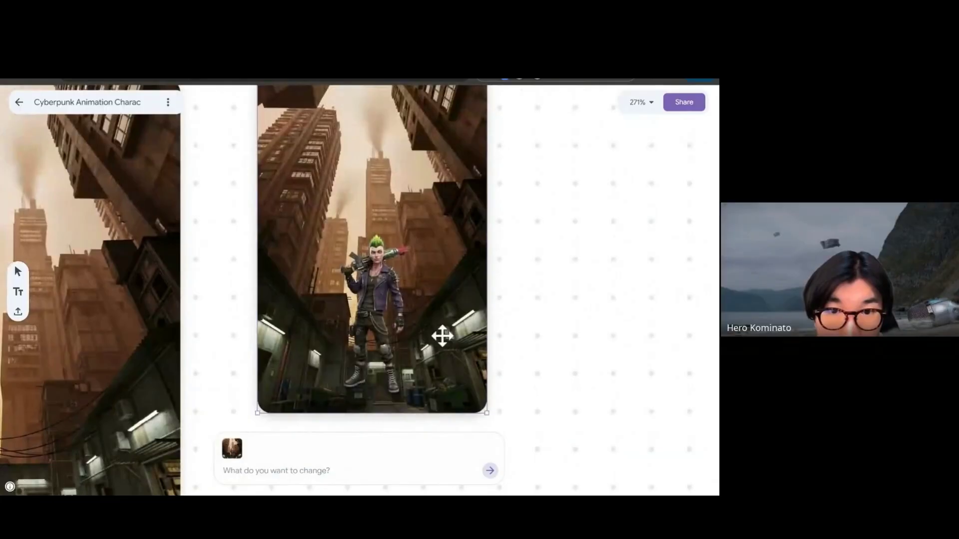
pyautogui.scroll(-3, 417, 314)
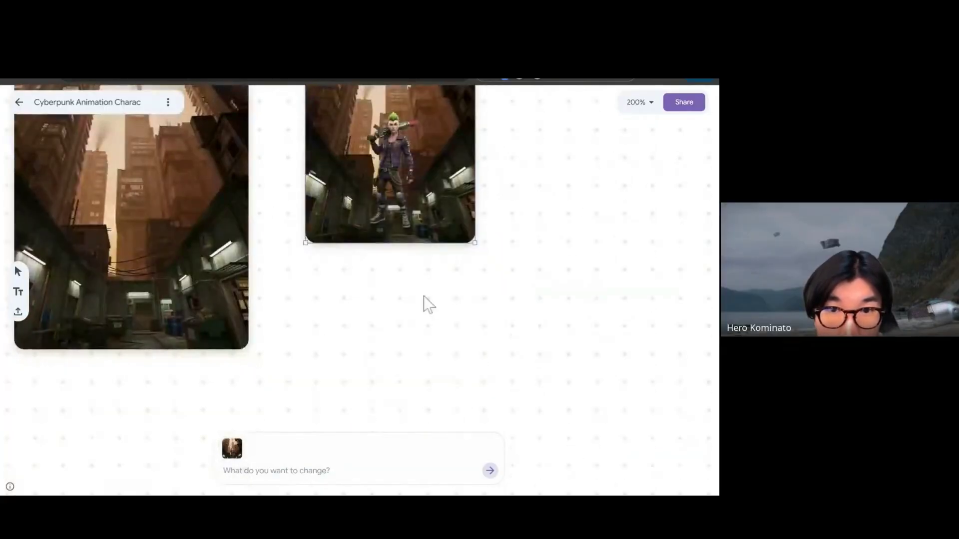
pyautogui.scroll(2, 424, 304)
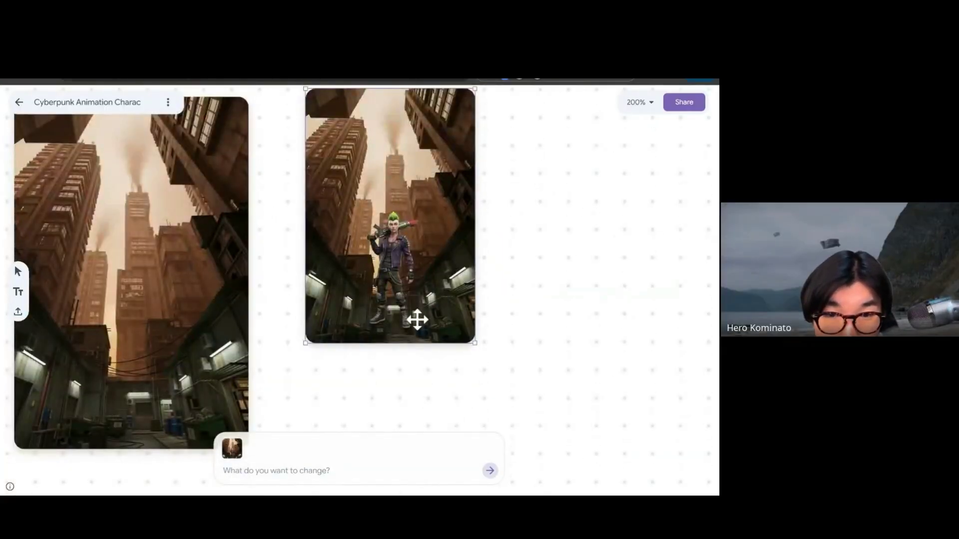
pyautogui.scroll(2, 418, 322)
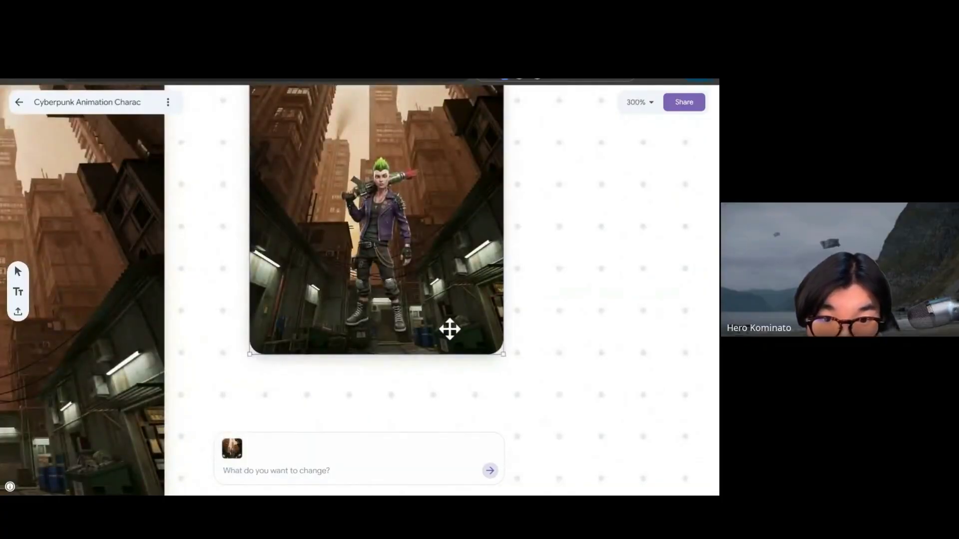
pyautogui.scroll(2, 403, 327)
# Step: Send the follow-up prompt 'place her on the road' for the alley composite
pyautogui.scroll(-3, 401, 322)
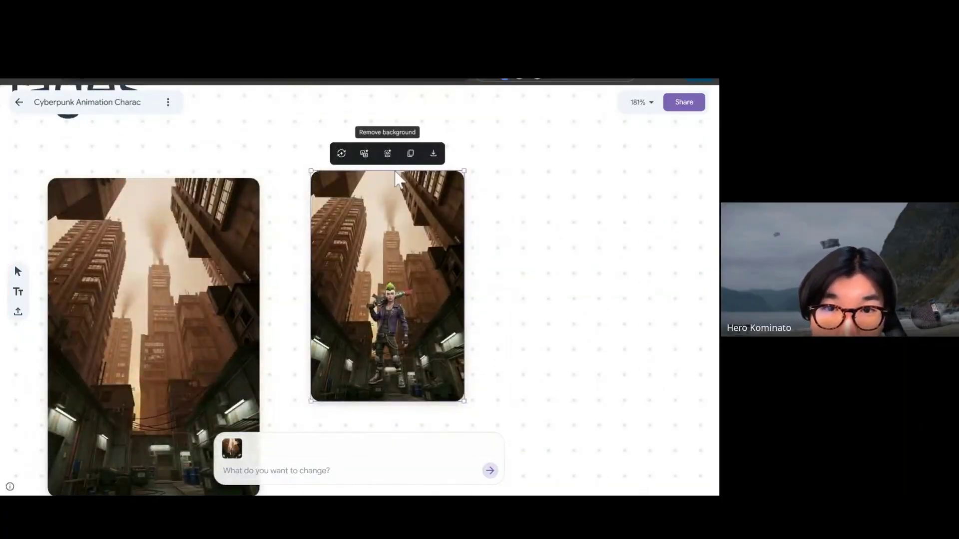
pyautogui.scroll(-2, 441, 389)
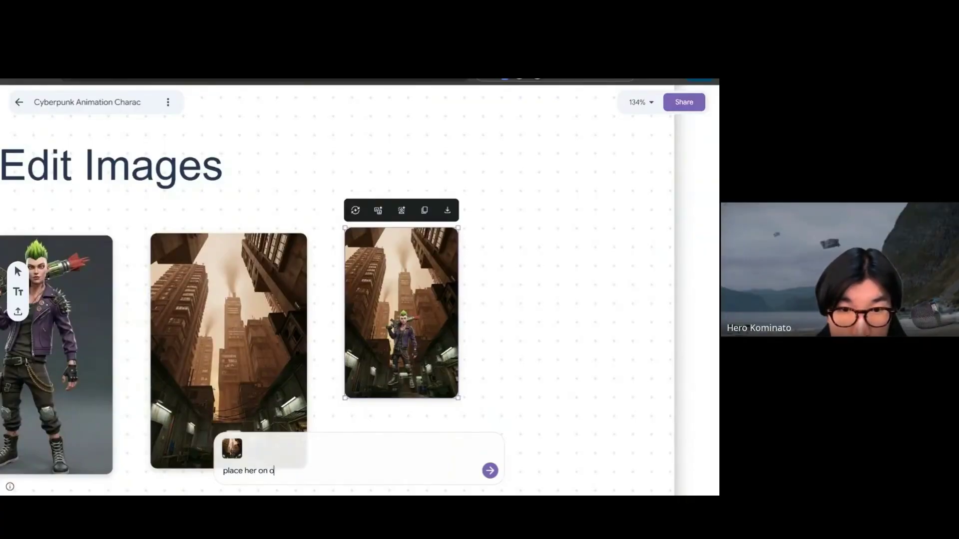
pyautogui.press('BackSpace')
pyautogui.write('the roa')
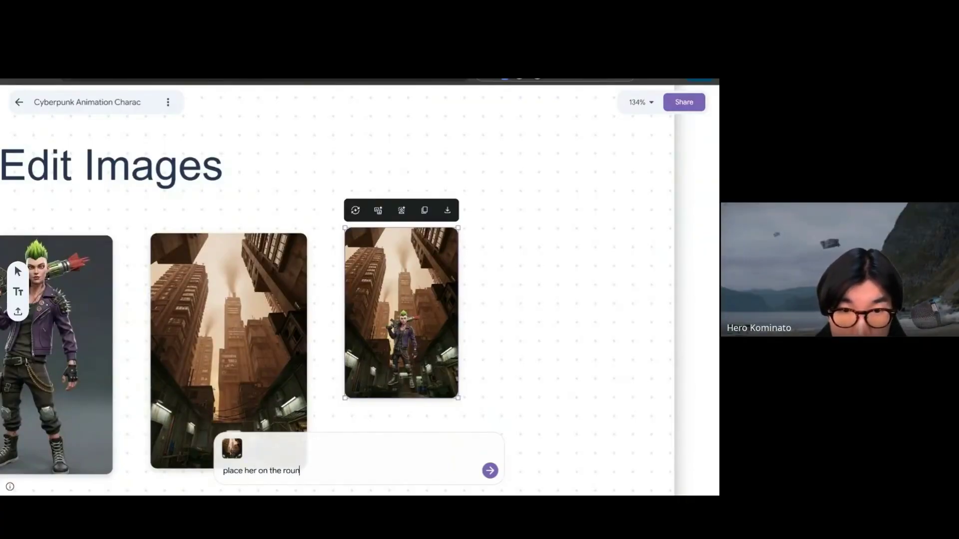
pyautogui.write('ng')
pyautogui.press('Return')
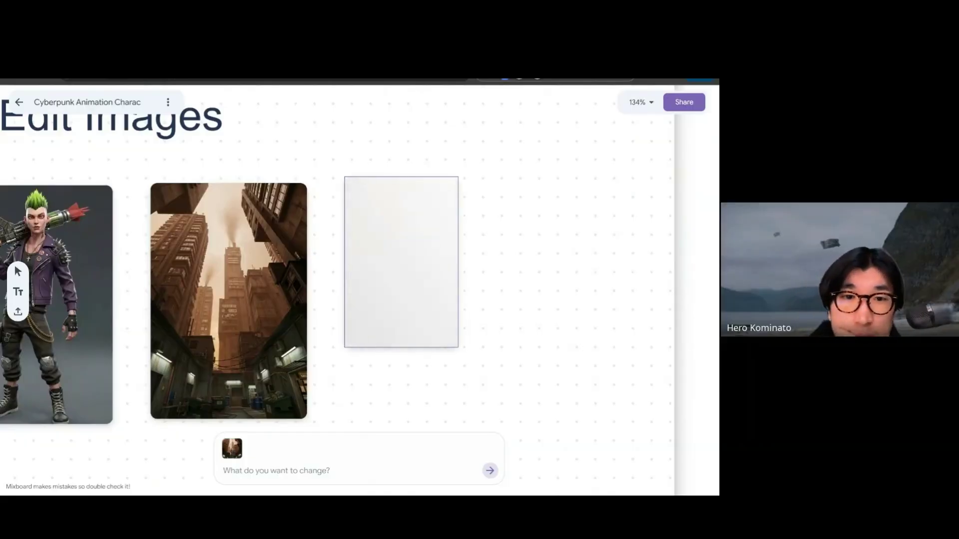
# Step: Resize the new crouching-in-the-alley image larger to match its neighbouring images
pyautogui.scroll(5, 417, 310)
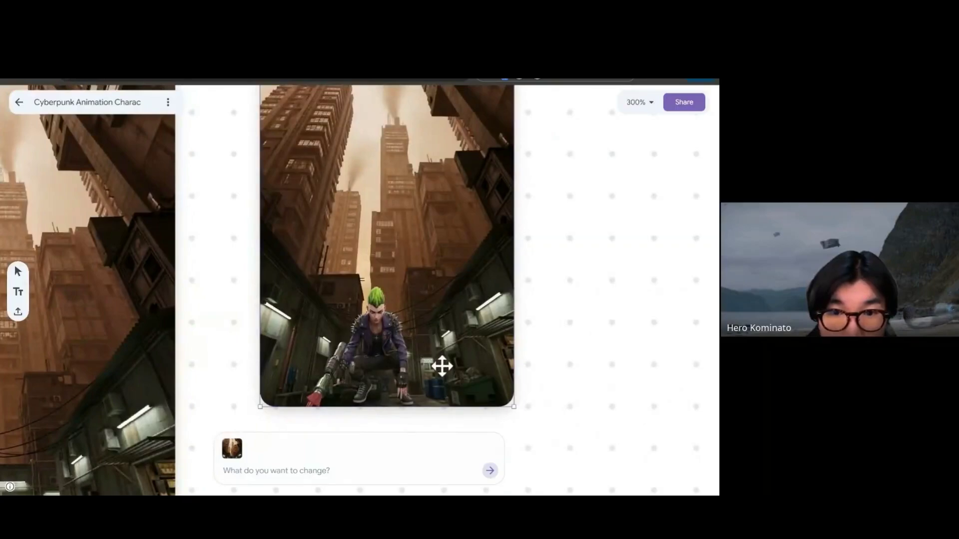
pyautogui.scroll(-5, 439, 364)
pyautogui.moveTo(518, 336); pyautogui.dragTo(517, 368)
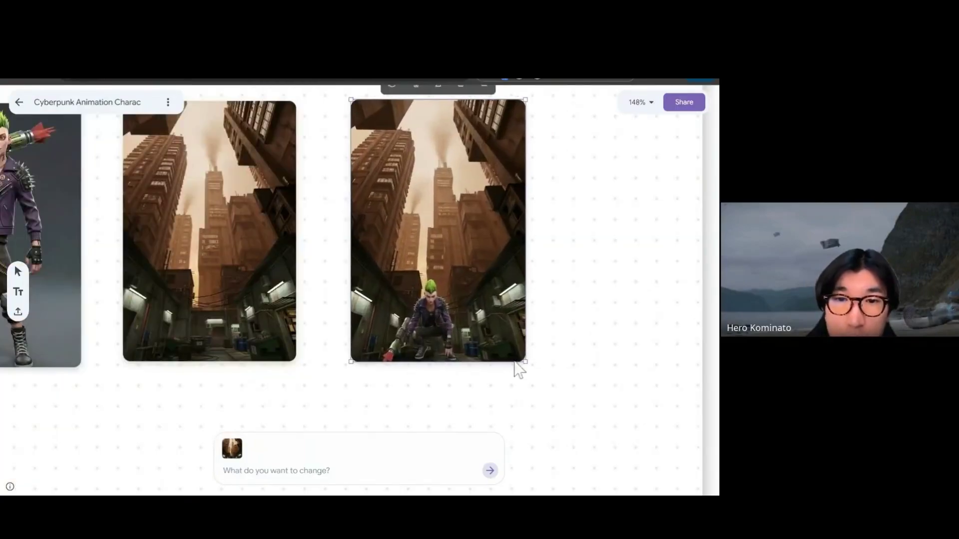
pyautogui.scroll(-2, 321, 347)
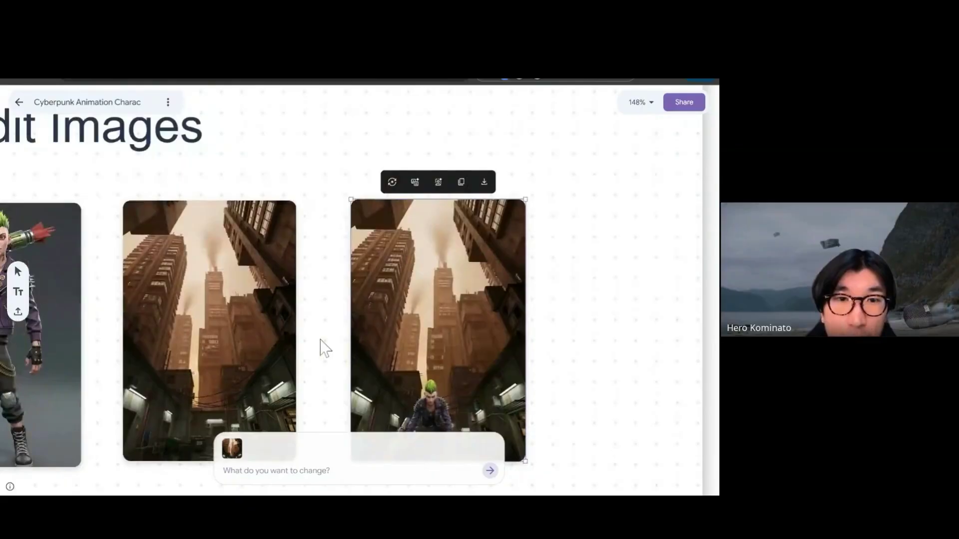
pyautogui.scroll(5, 321, 347)
pyautogui.scroll(-5, 322, 347)
pyautogui.hscroll(-3, 322, 346)
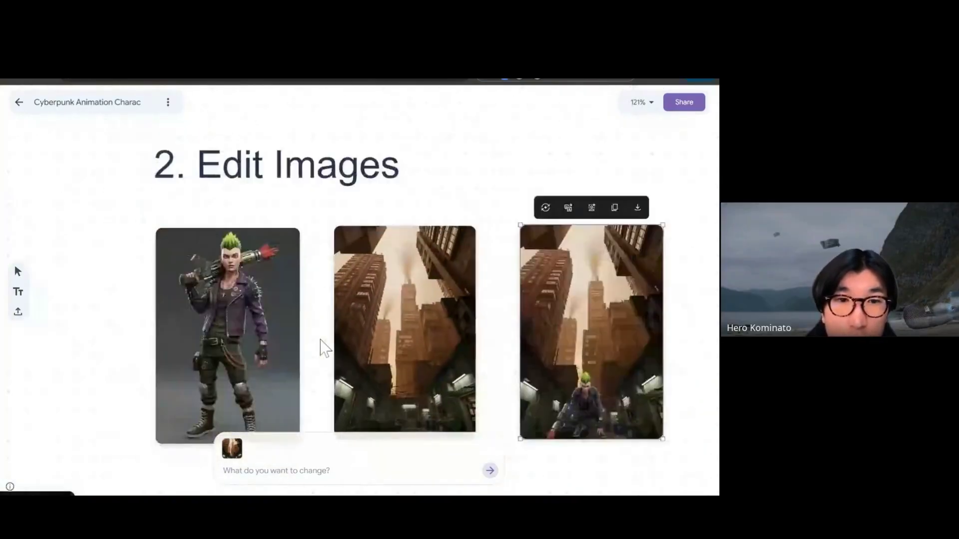
# Step: Remove the grey background from the green-haired character image
pyautogui.click(235, 309)
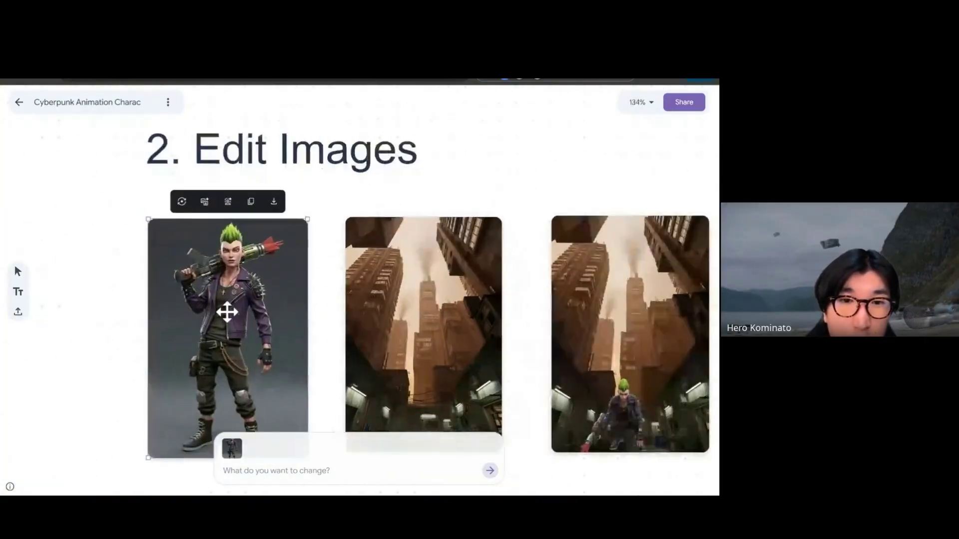
pyautogui.scroll(5, 229, 312)
pyautogui.scroll(2, 217, 296)
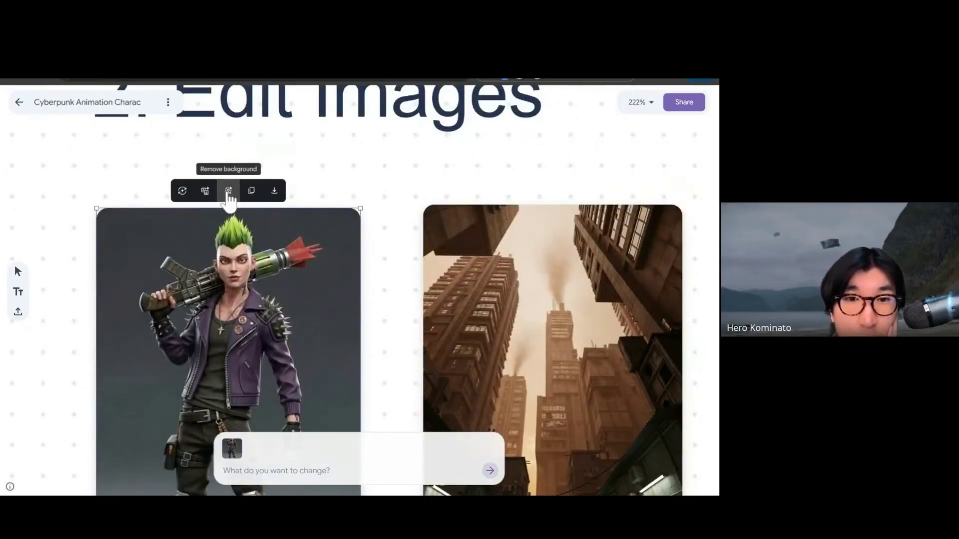
pyautogui.scroll(-5, 231, 197)
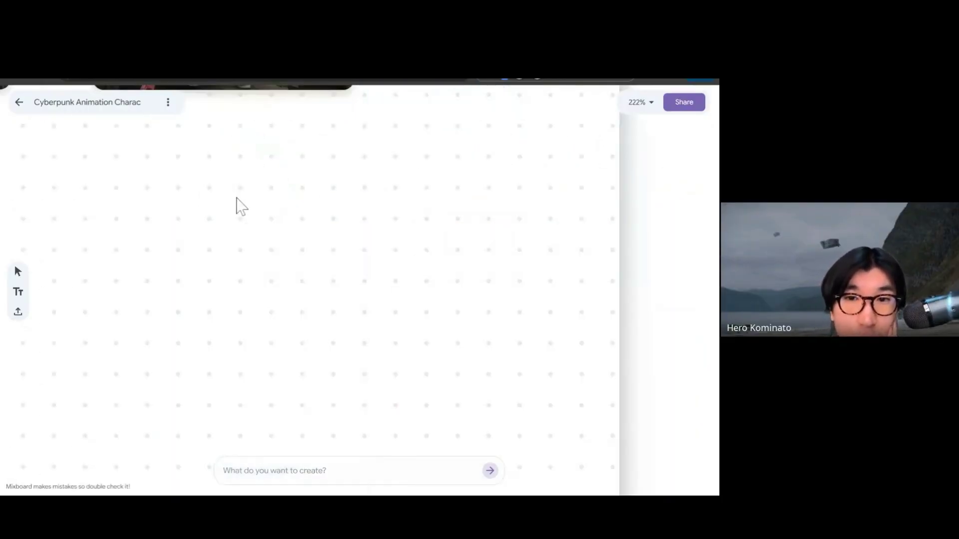
# Step: Fit the whole board in view, zoom to 83%, and scroll to '1. Generate Images'
pyautogui.hotkey('shift', '1')
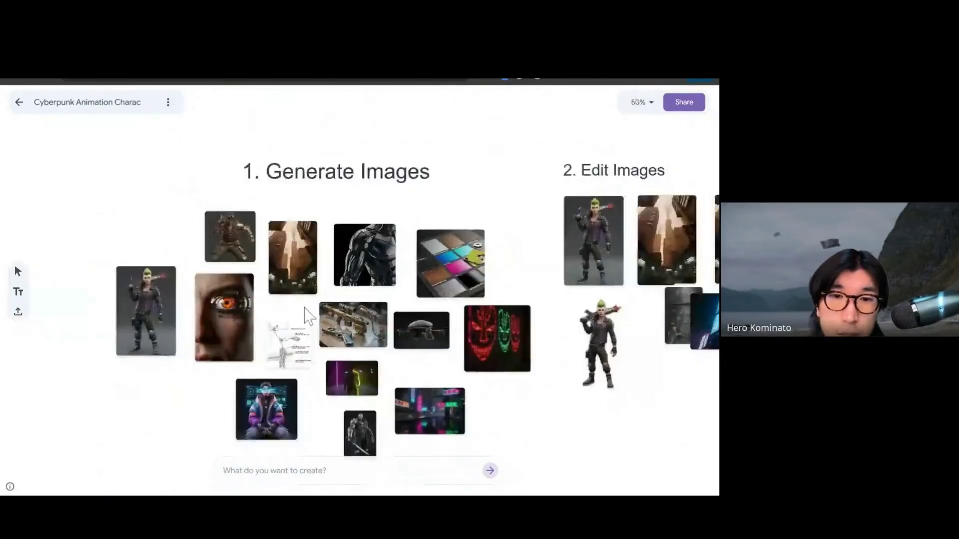
pyautogui.scroll(3, 304, 309)
pyautogui.click(310, 283)
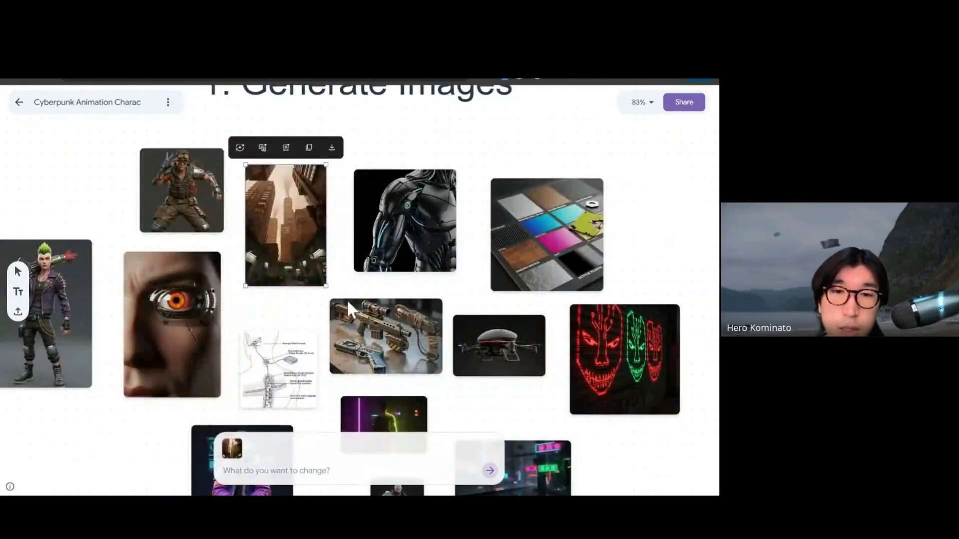
pyautogui.click(339, 288)
pyautogui.scroll(2, 346, 291)
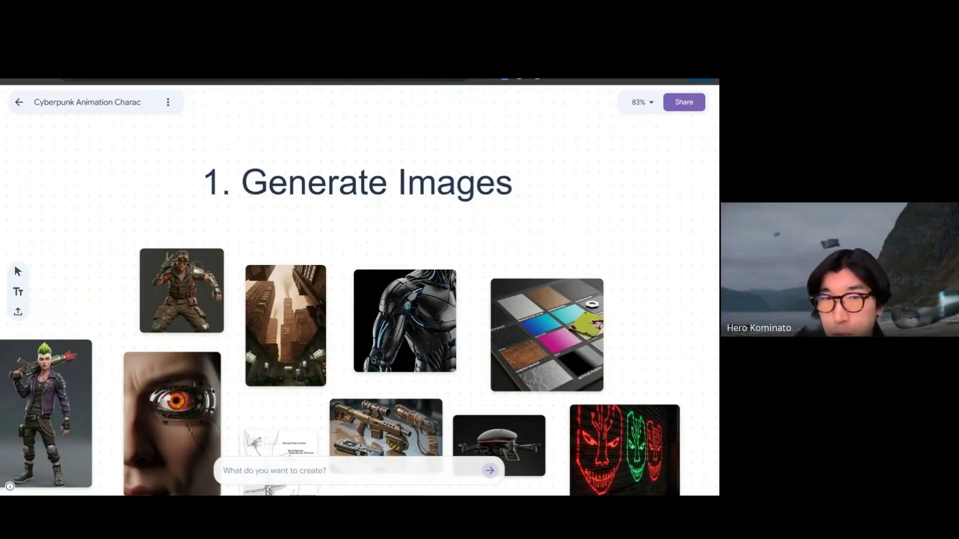
# Step: Pan around and zoom out to 50% to see both the Generate and Edit sections
pyautogui.scroll(5, 336, 279)
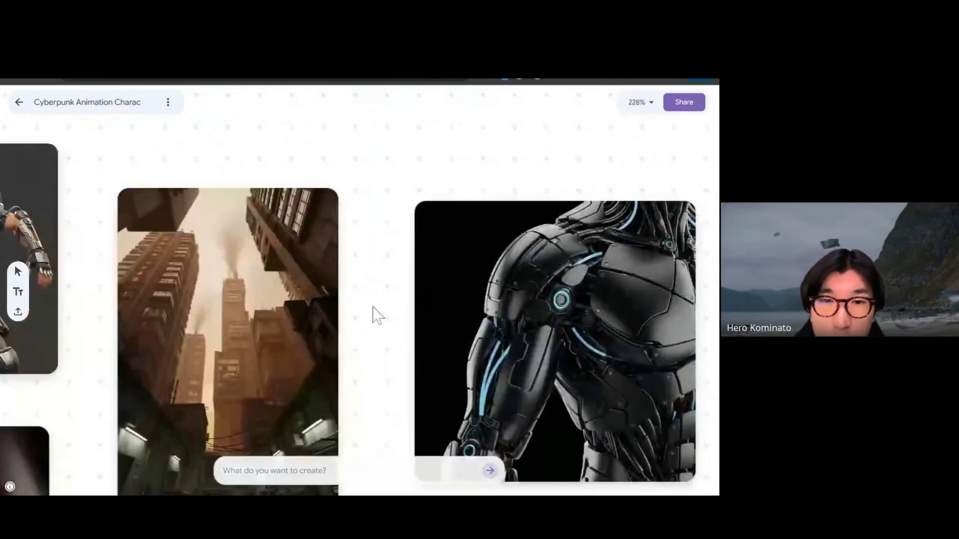
pyautogui.scroll(-5, 376, 314)
pyautogui.scroll(1, 373, 280)
pyautogui.scroll(-1, 373, 284)
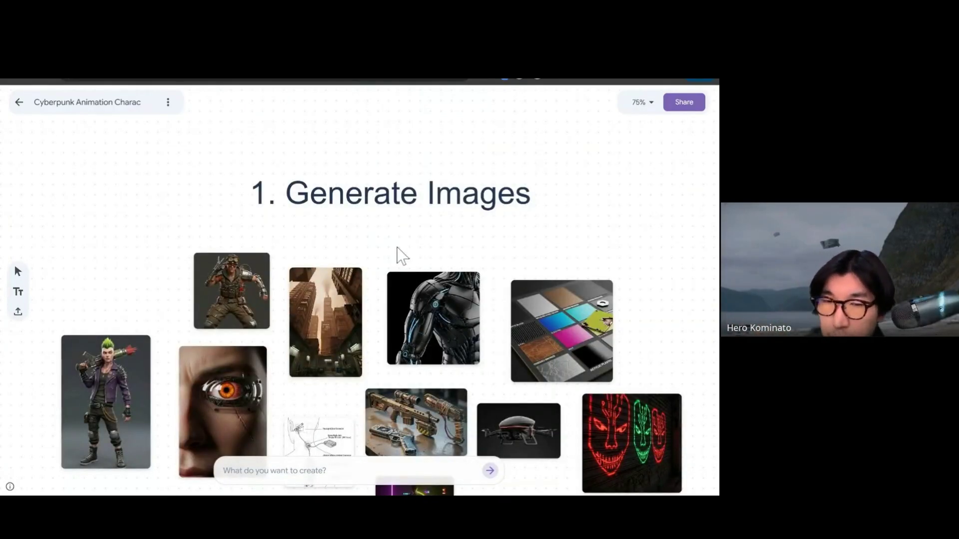
pyautogui.scroll(-5, 306, 280)
pyautogui.scroll(3, 303, 277)
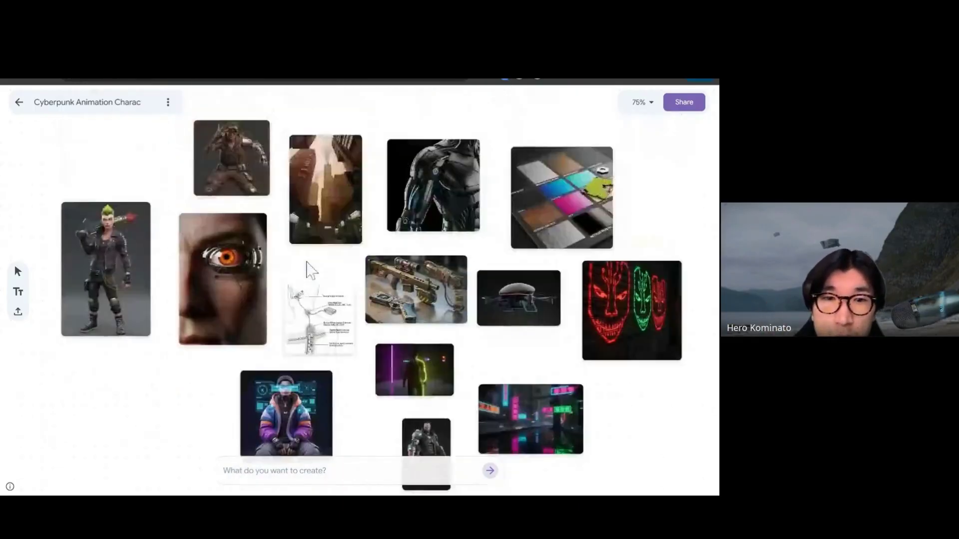
pyautogui.scroll(-1, 358, 272)
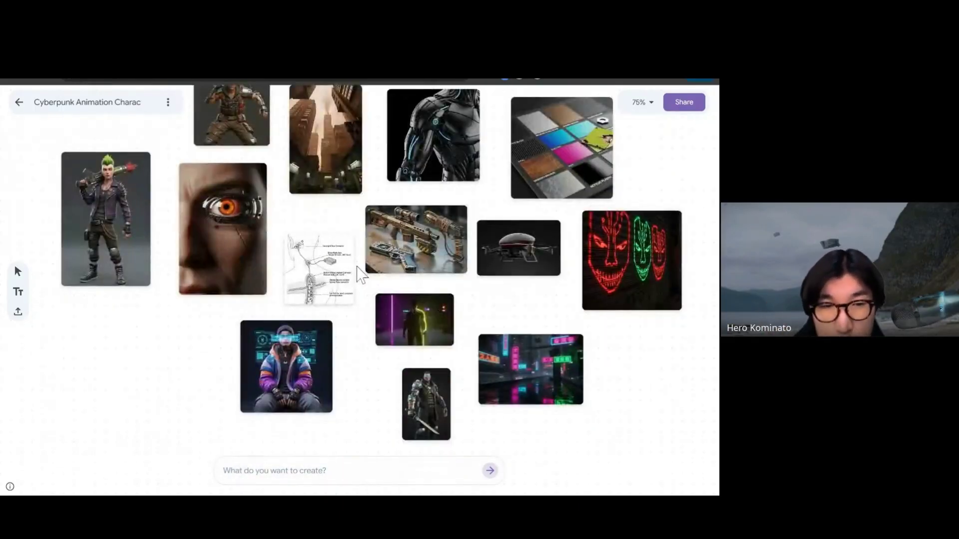
pyautogui.scroll(1, 397, 334)
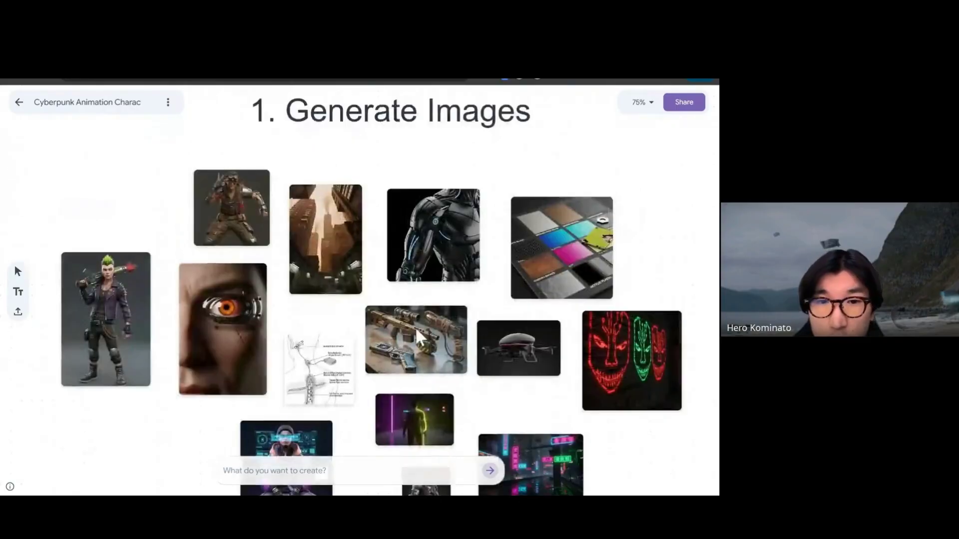
pyautogui.scroll(-1, 369, 289)
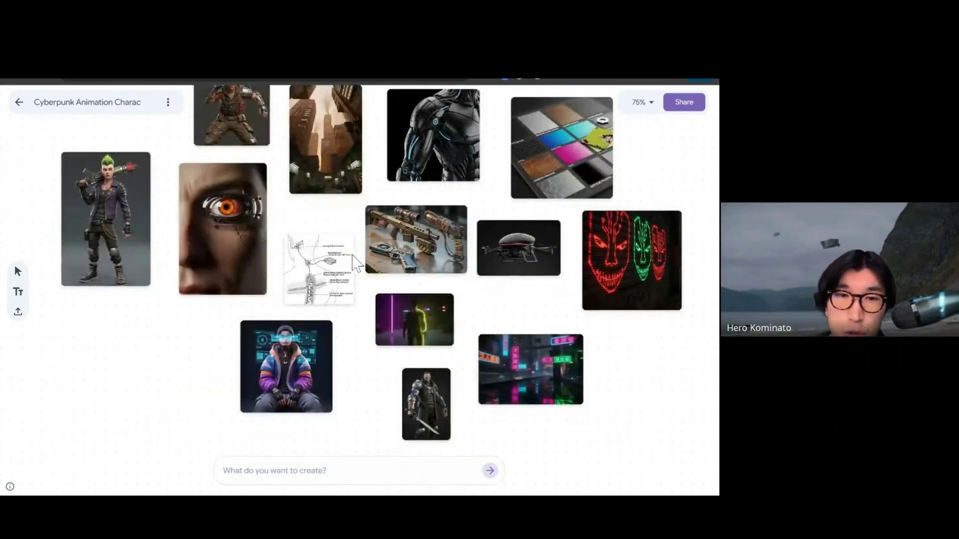
pyautogui.hscroll(10, 317, 274)
pyautogui.hscroll(-6, 319, 274)
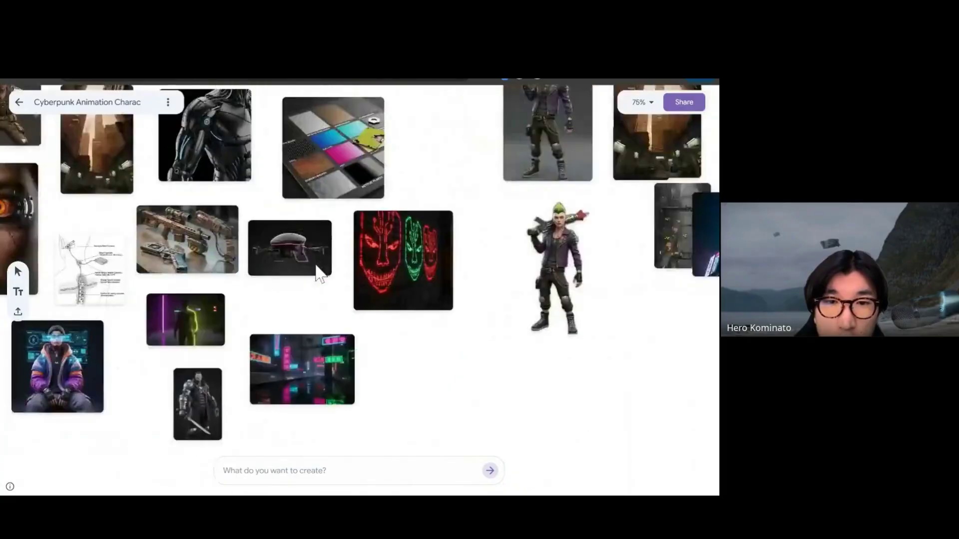
pyautogui.hscroll(-6, 319, 274)
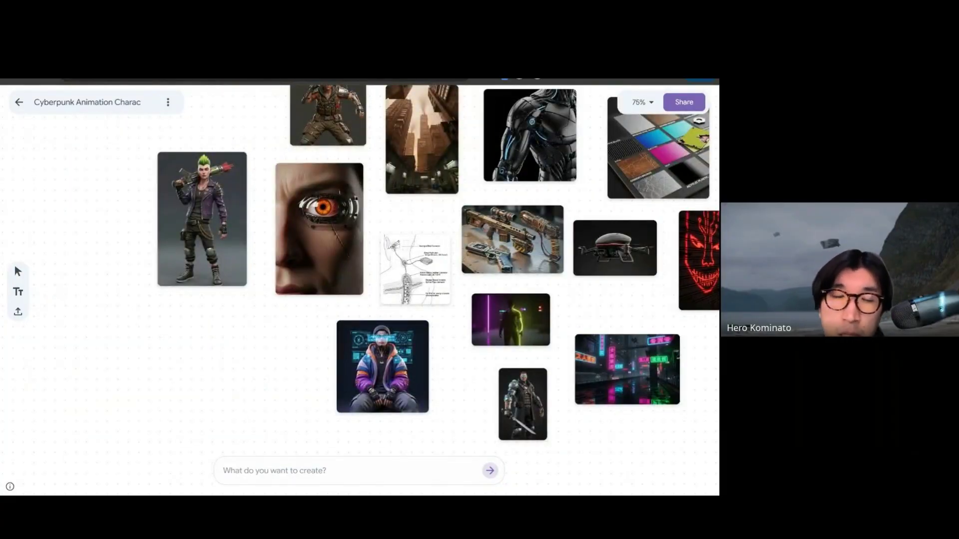
pyautogui.scroll(2, 428, 359)
pyautogui.hscroll(6, 433, 352)
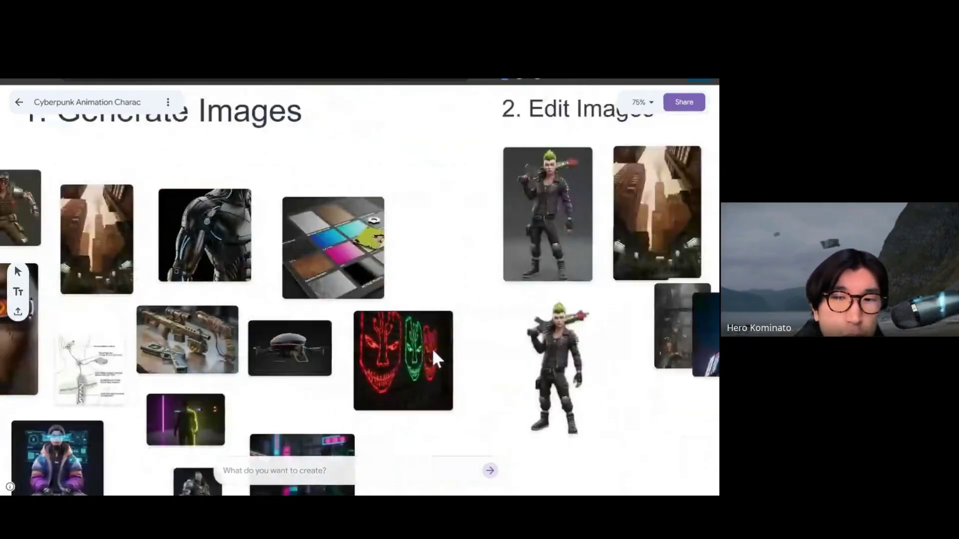
pyautogui.hscroll(-3, 432, 349)
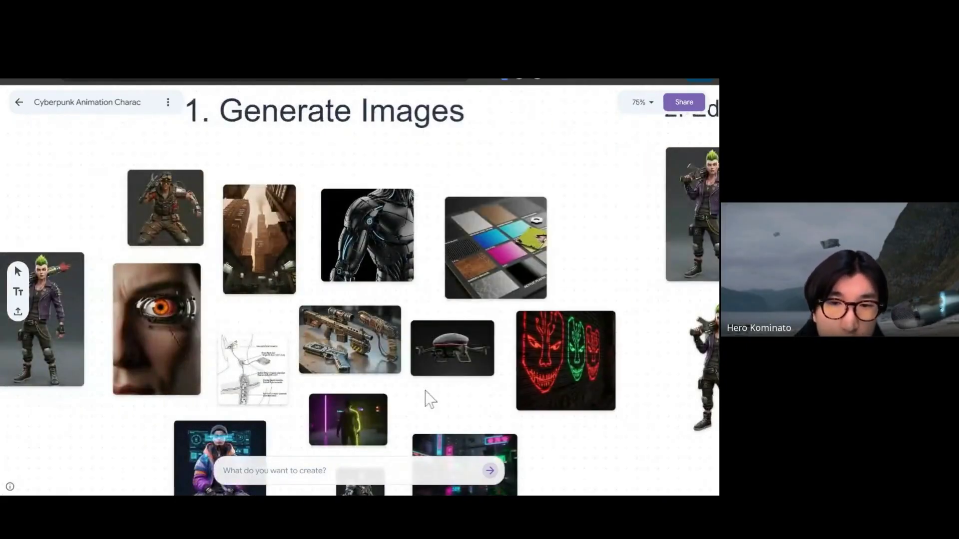
pyautogui.scroll(-2, 425, 390)
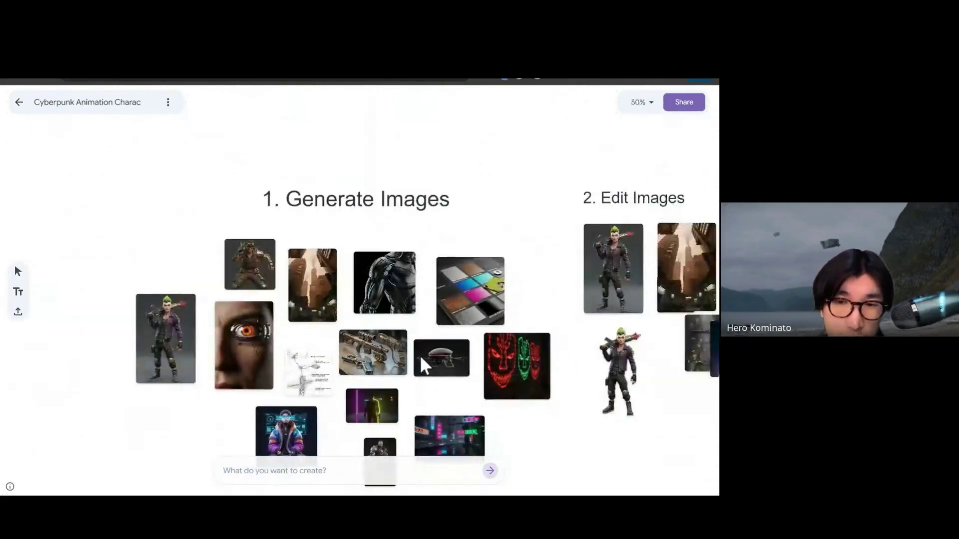
# Step: Pan and zoom to about 83% on the character, alley, composite and cut-out images
pyautogui.hscroll(5, 429, 366)
pyautogui.scroll(3, 440, 364)
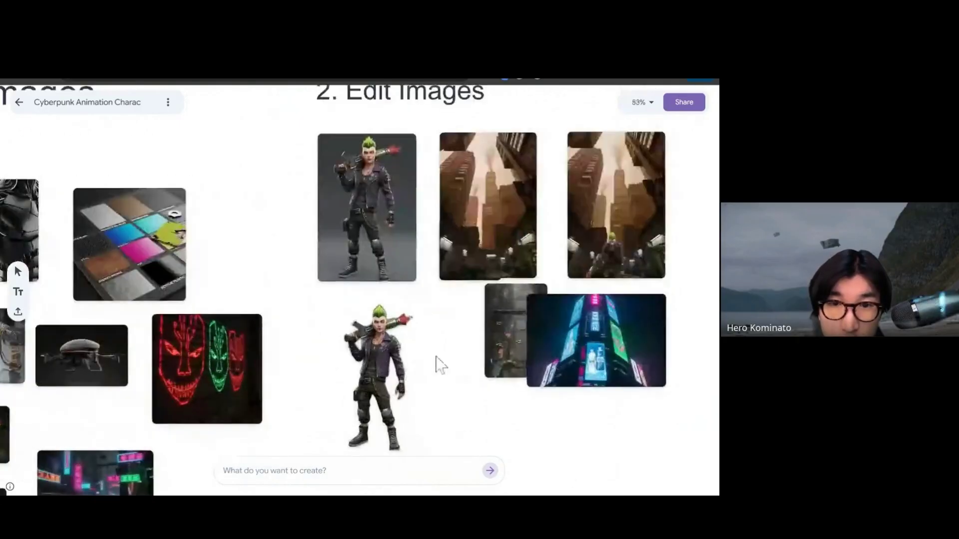
pyautogui.scroll(2, 460, 355)
pyautogui.scroll(-4, 459, 355)
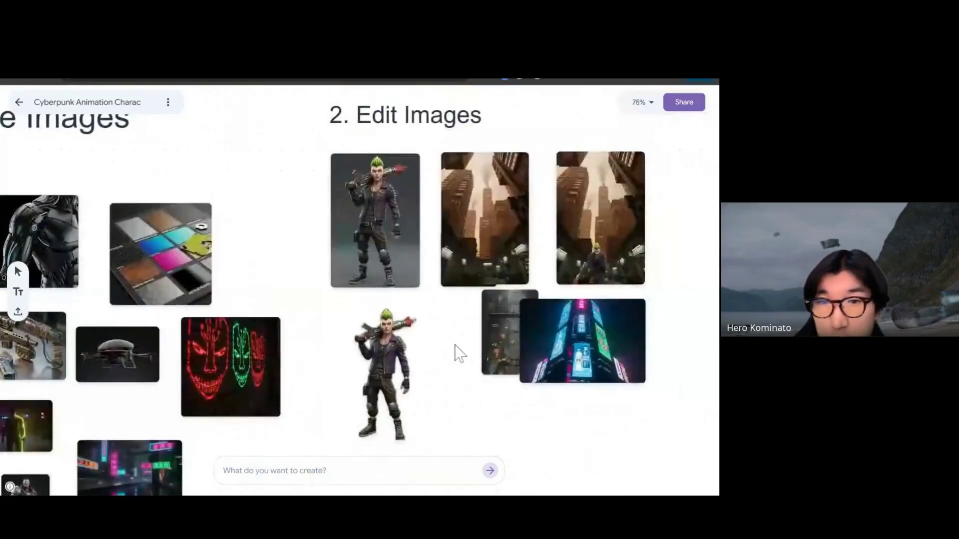
pyautogui.scroll(3, 460, 354)
pyautogui.scroll(1, 460, 355)
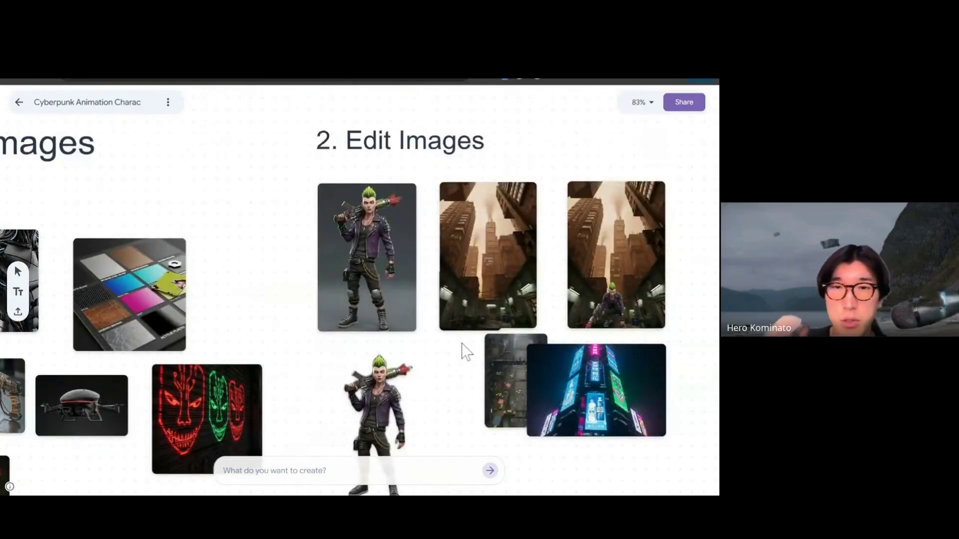